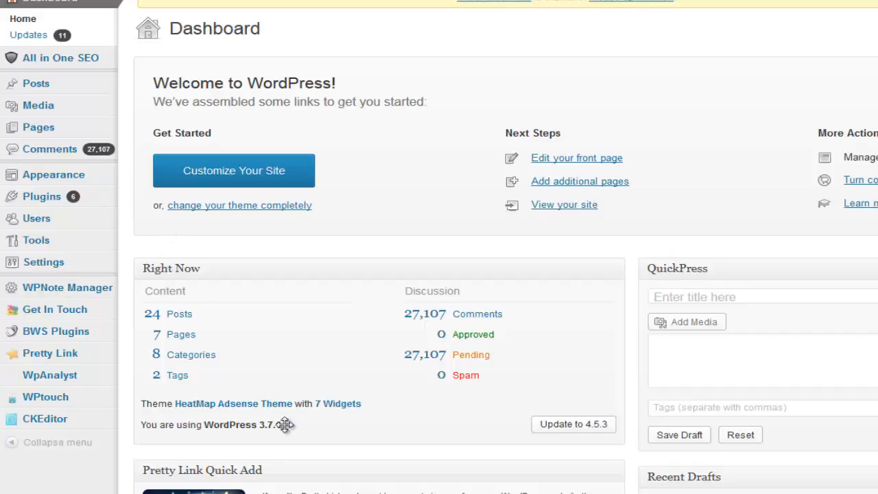
# - Show the Settings flyout submenu from the WordPress admin sidebar on the Dashboard
pyautogui.moveTo(68, 270)
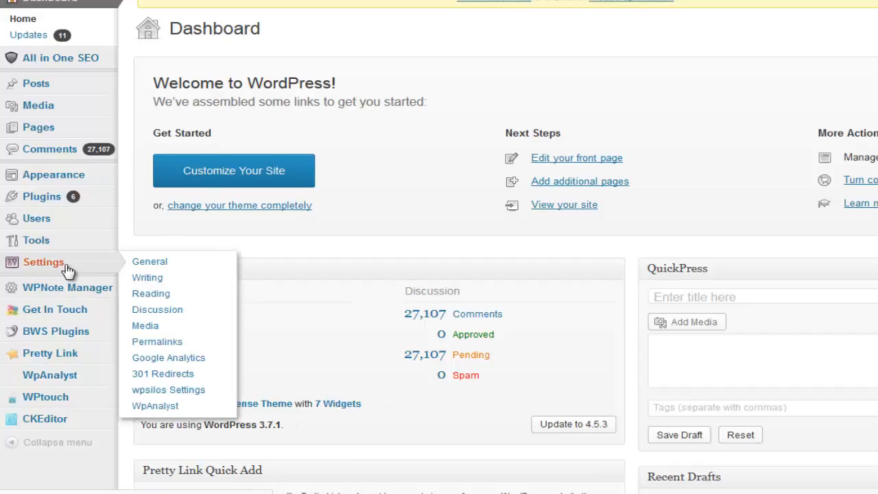
# - Open the WpAnalyst settings, tick the Moz option and its key box, then switch to moz.com
pyautogui.click(169, 411)
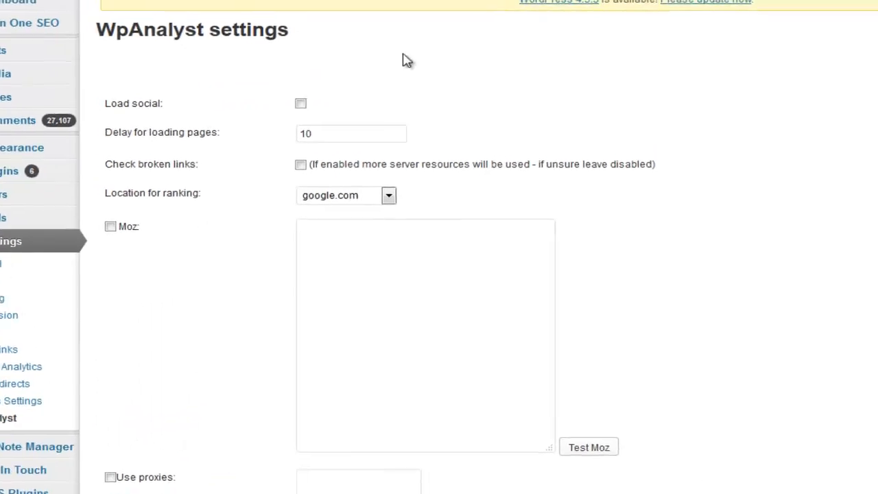
pyautogui.scroll(-5, 165, 259)
pyautogui.scroll(5, 200, 412)
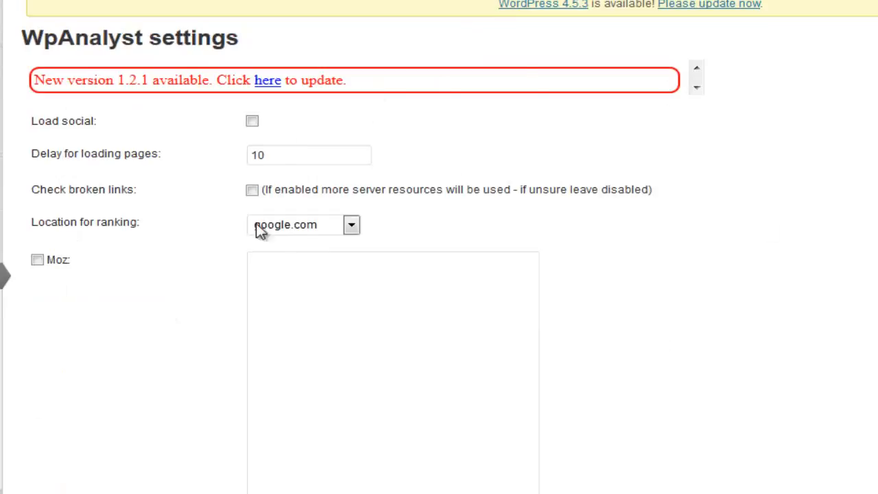
pyautogui.click(38, 260)
pyautogui.click(322, 258)
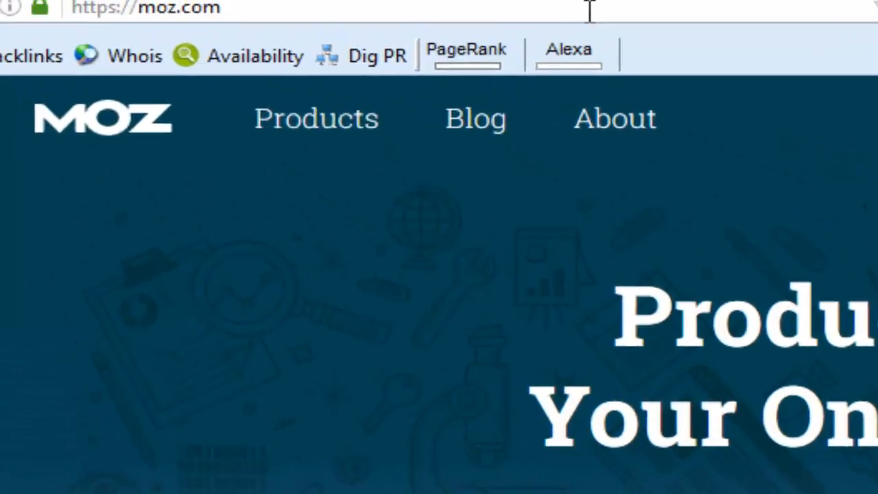
pyautogui.click(646, 28)
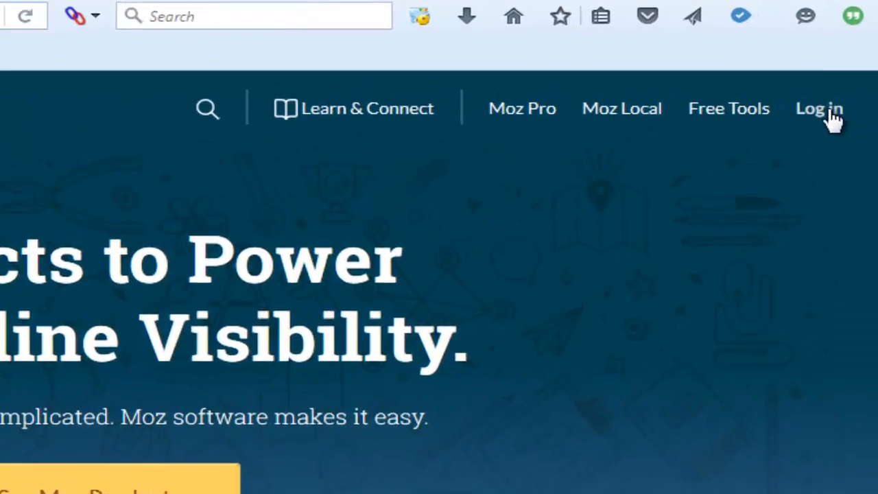
# - Start a new Moz account from the login page and resend its activation email
pyautogui.click(823, 111)
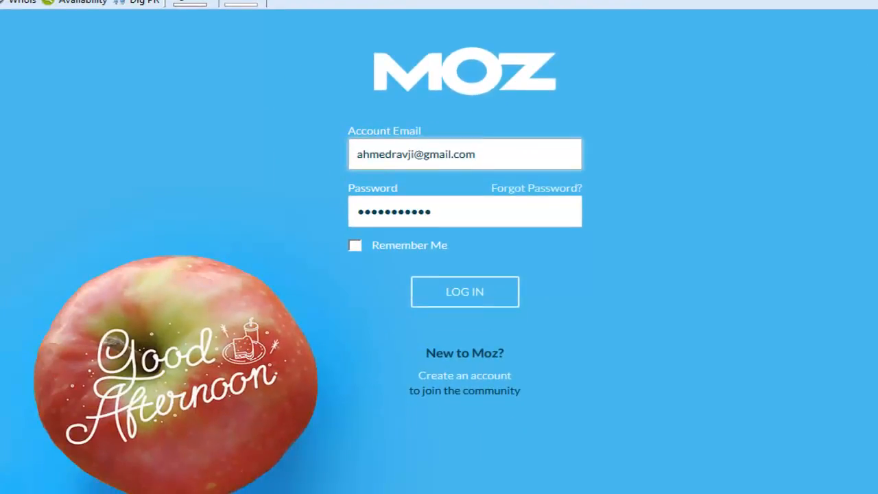
pyautogui.click(483, 380)
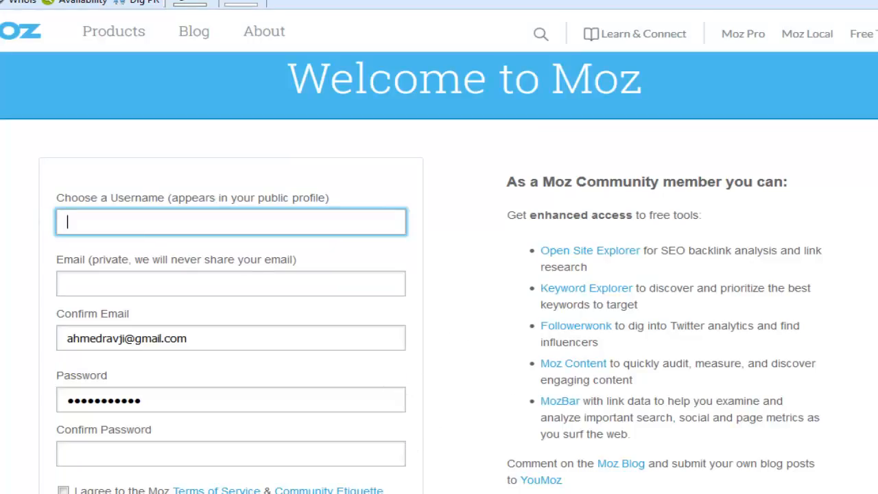
pyautogui.click(137, 493)
pyautogui.click(34, 473)
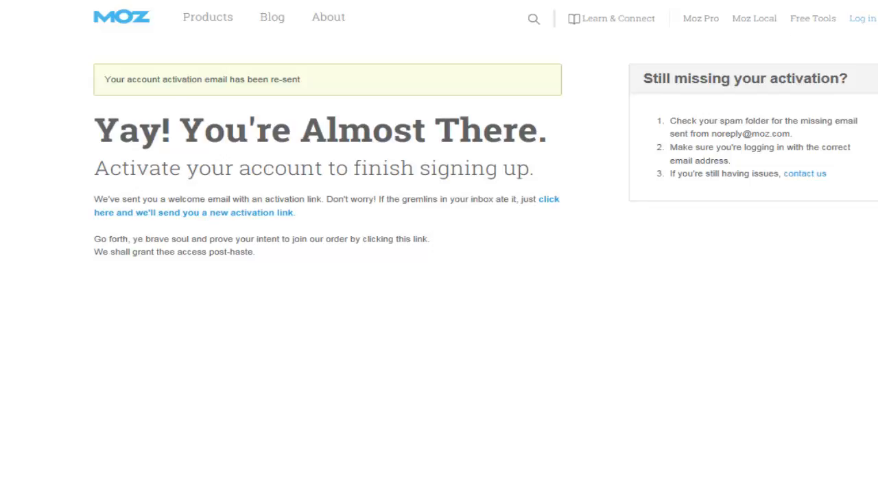
pyautogui.click(877, 1)
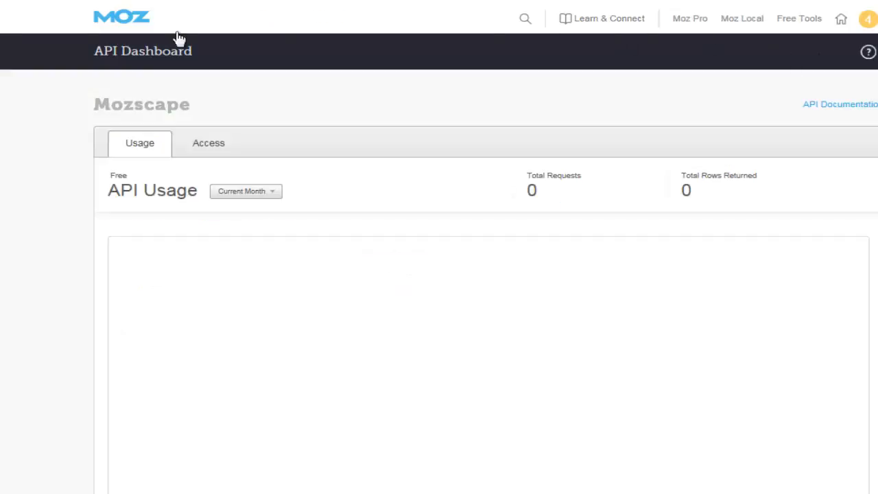
# - Go from the Moz home page footer API link to Manage Mozscape API Key and select the Access ID
pyautogui.hotkey('ctrl', 'Tab')
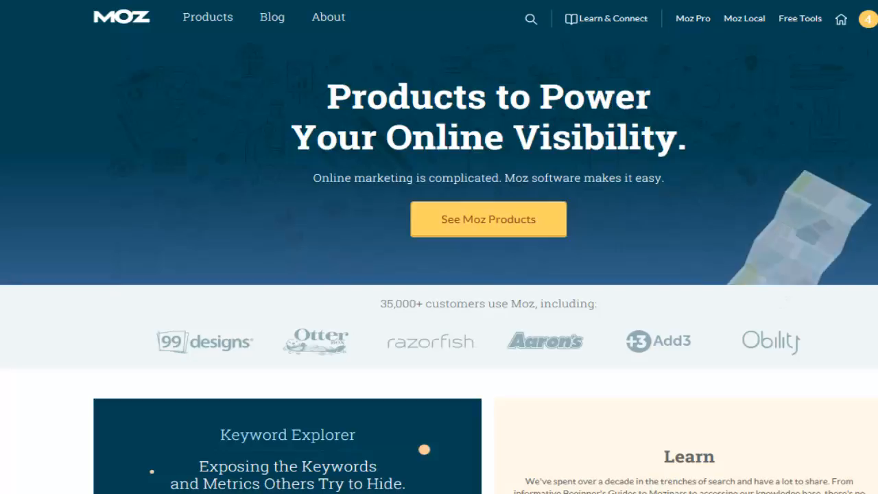
pyautogui.scroll(-10, 780, 286)
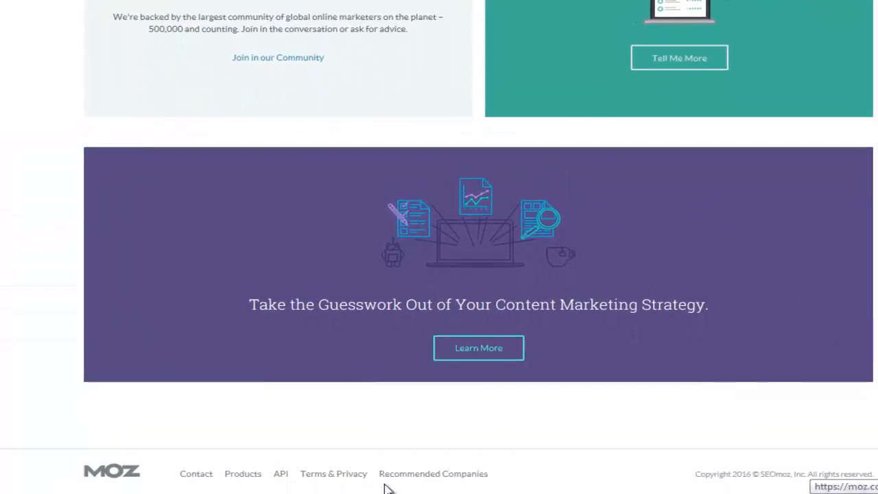
pyautogui.click(281, 474)
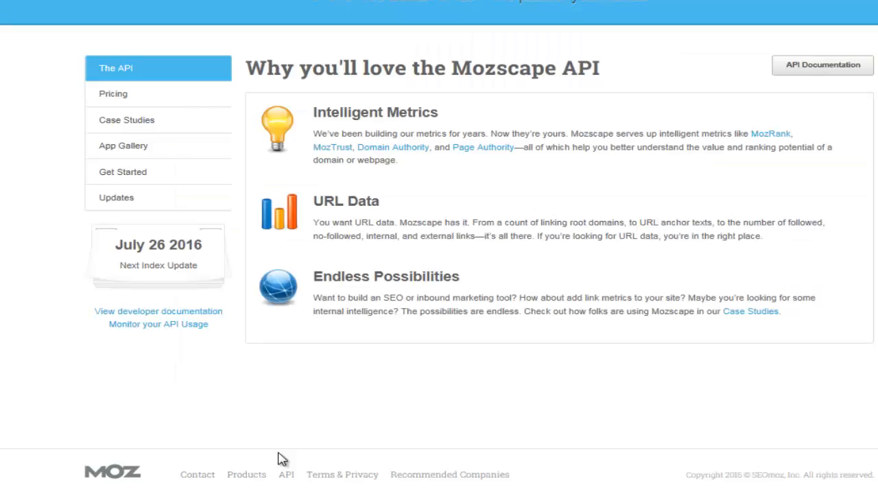
pyautogui.click(129, 180)
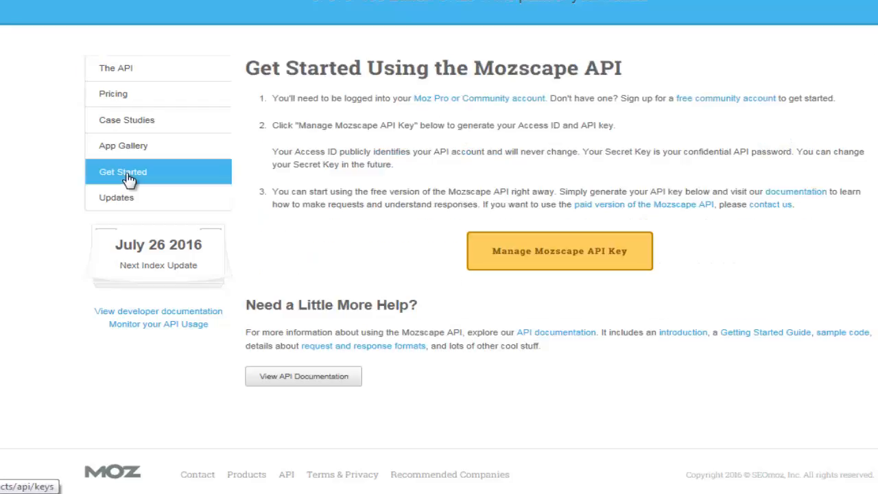
pyautogui.click(534, 267)
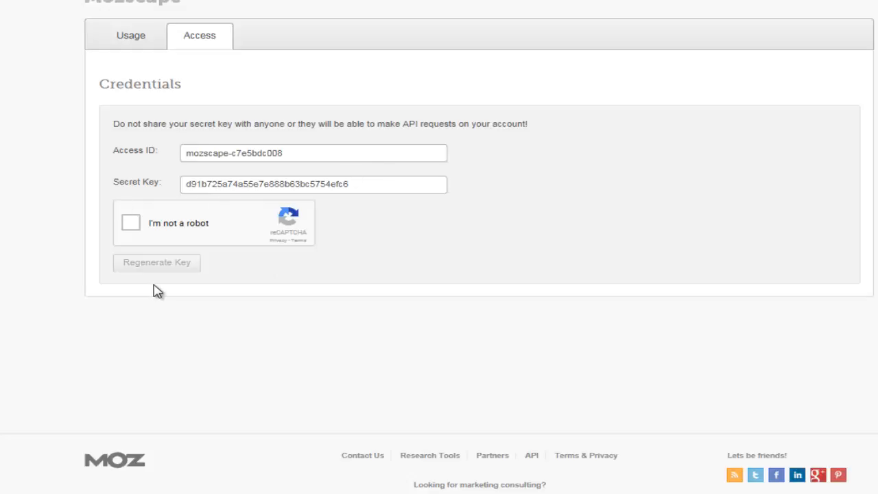
pyautogui.click(237, 149)
# - Start a new Notepad note reading 'AccessKey:Secret Key', then bring the Moz credentials page back
pyautogui.rightClick(223, 493)
pyautogui.click(226, 439)
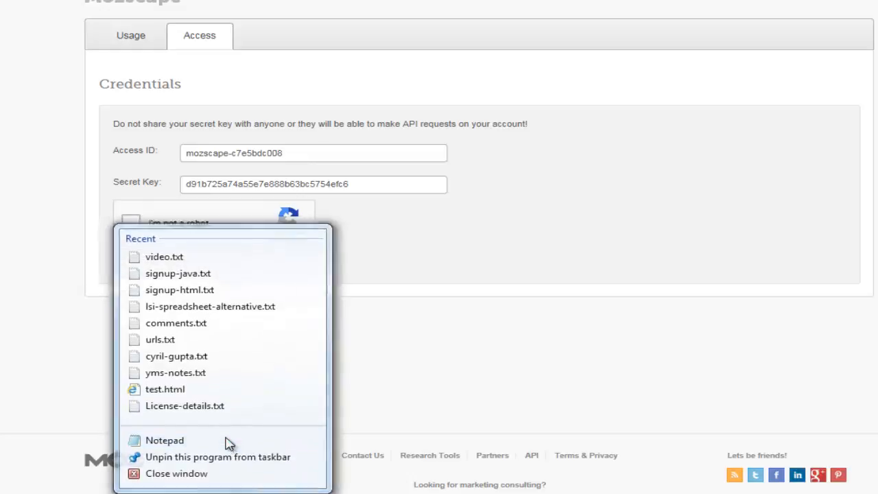
pyautogui.moveTo(342, 0); pyautogui.dragTo(808, 155)
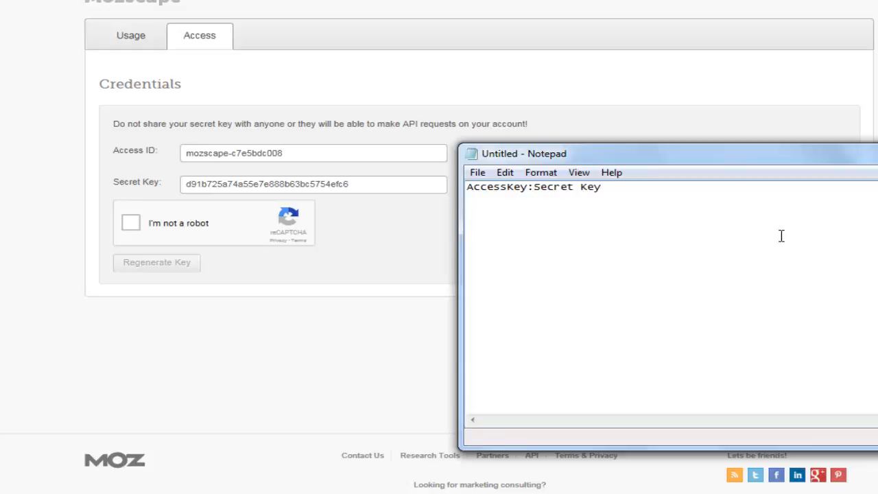
pyautogui.click(449, 246)
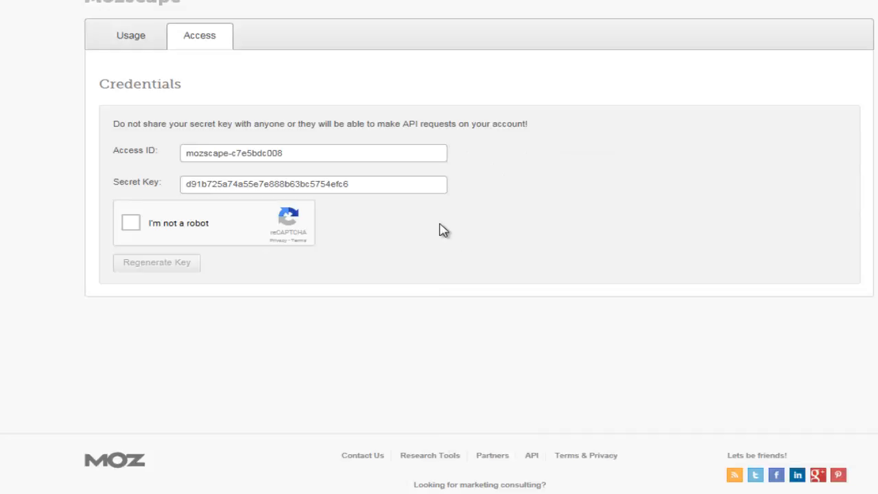
# - Paste the Mozscape Access ID into the WpAnalyst Moz box
pyautogui.click(192, 153)
pyautogui.moveTo(298, 158); pyautogui.dragTo(174, 159)
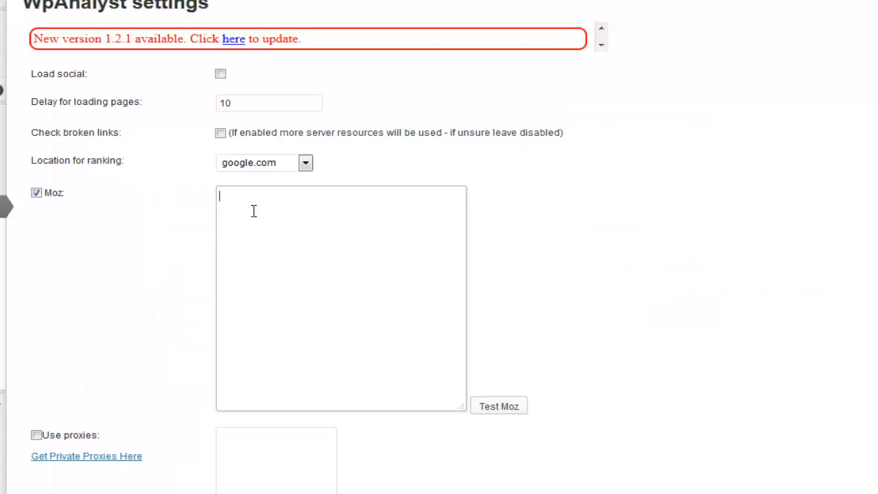
pyautogui.write('mozscape-c7e5bdc008')
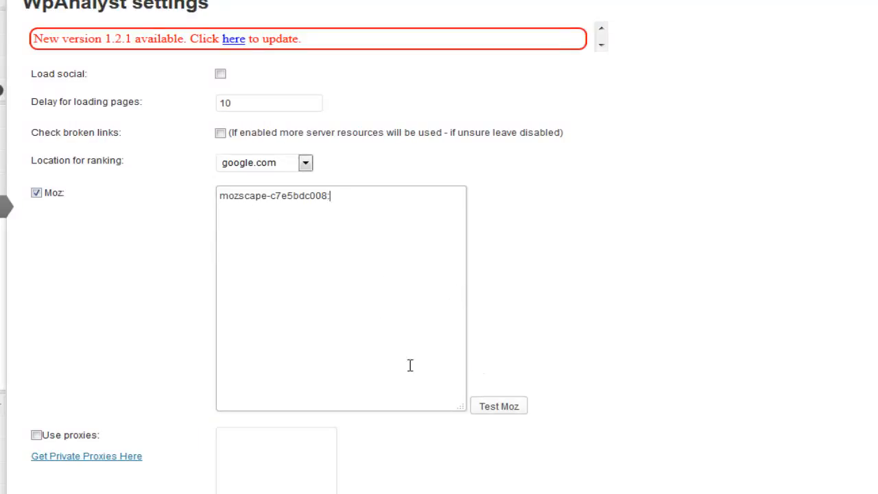
# - Append the Secret Key after the Access ID, run Test Moz and dismiss the NOT OK result
pyautogui.click(357, 439)
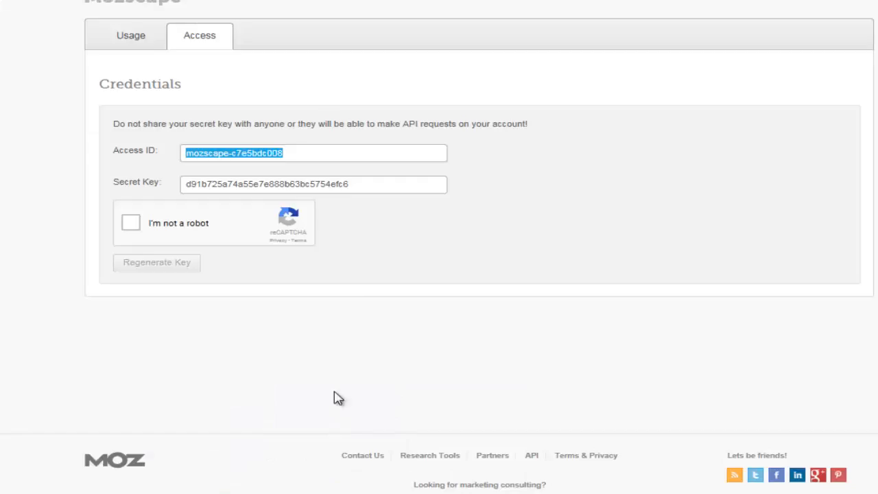
pyautogui.moveTo(376, 185); pyautogui.dragTo(154, 189)
pyautogui.hotkey('ctrl', 'c')
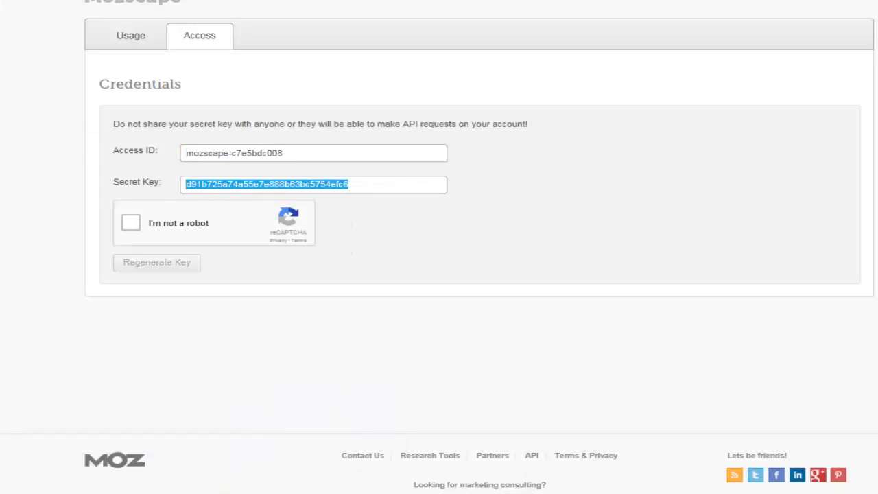
pyautogui.hotkey('alt', 'Tab')
pyautogui.hotkey('ctrl', 'v')
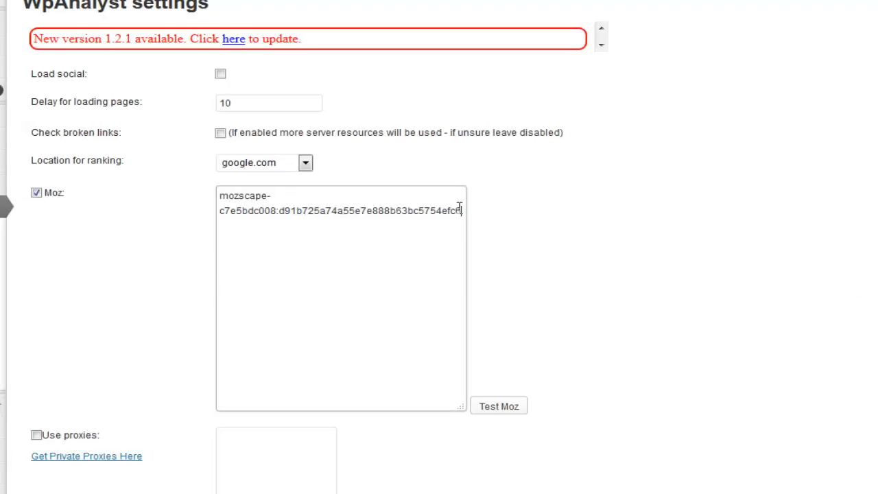
pyautogui.click(500, 411)
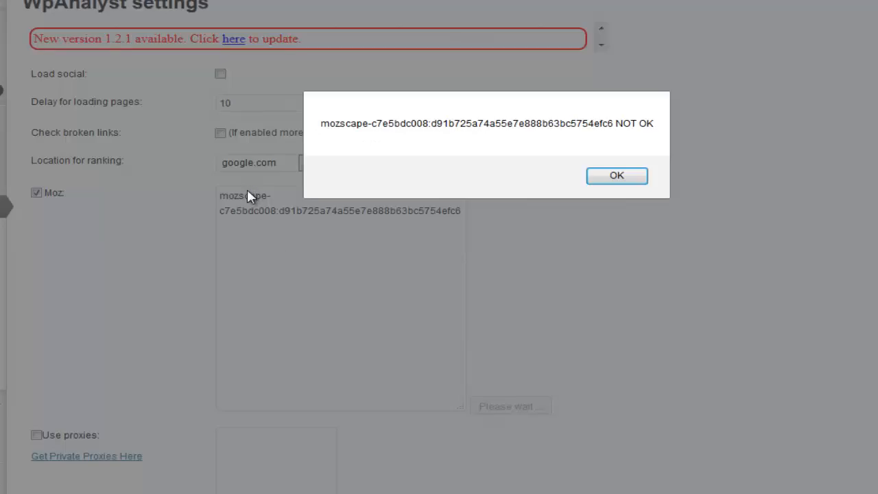
pyautogui.click(644, 180)
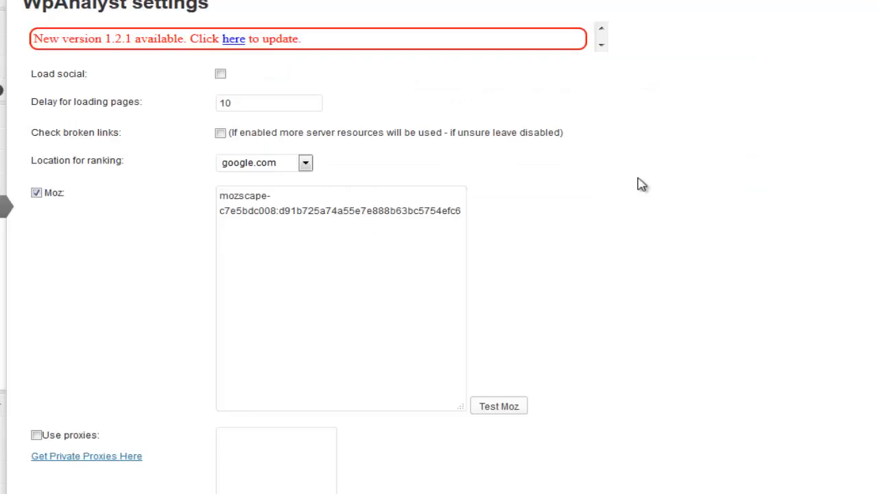
# - Retest the Moz key twice, getting NOT OK each time, while rechecking the Mozscape credentials page
pyautogui.click(499, 410)
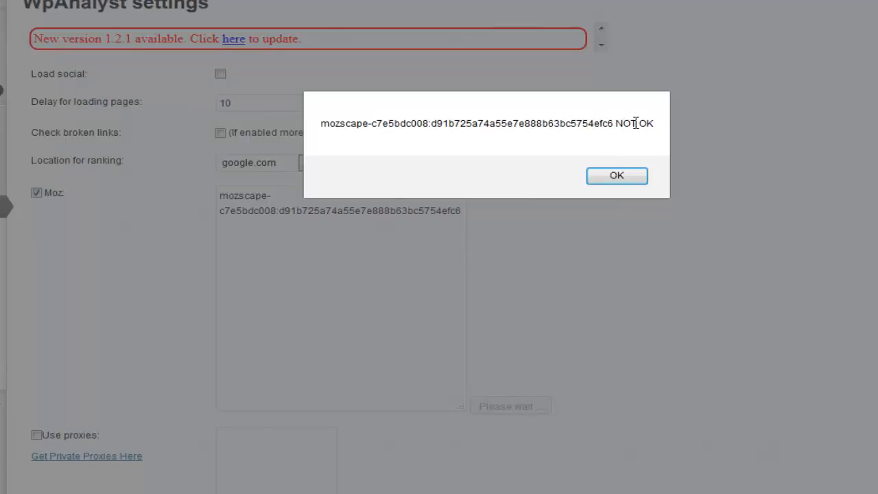
pyautogui.moveTo(617, 124); pyautogui.dragTo(656, 124)
pyautogui.click(638, 180)
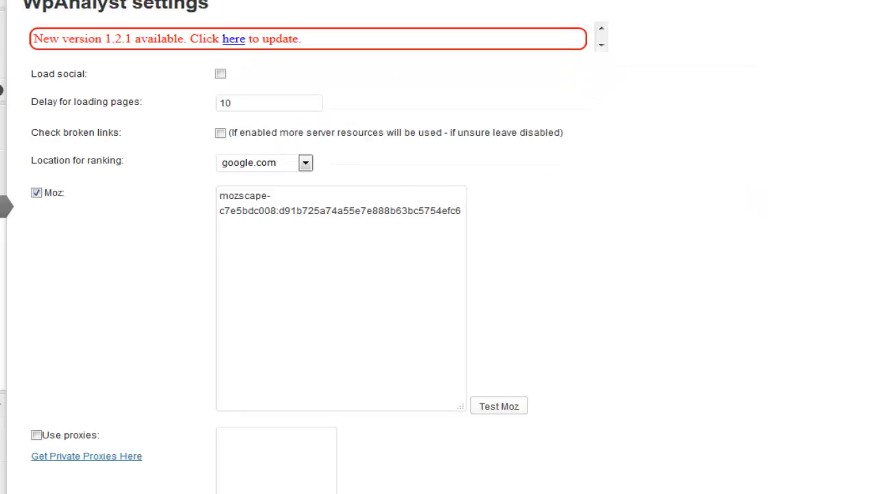
pyautogui.moveTo(269, 446)
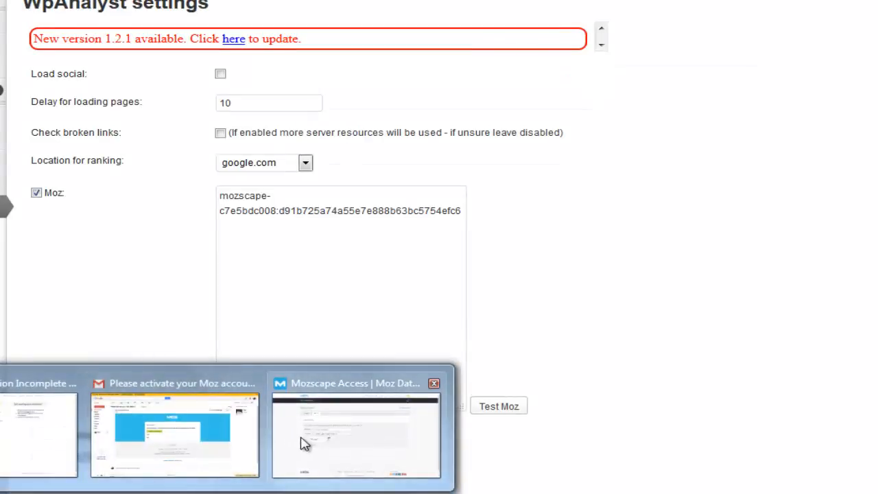
pyautogui.click(303, 443)
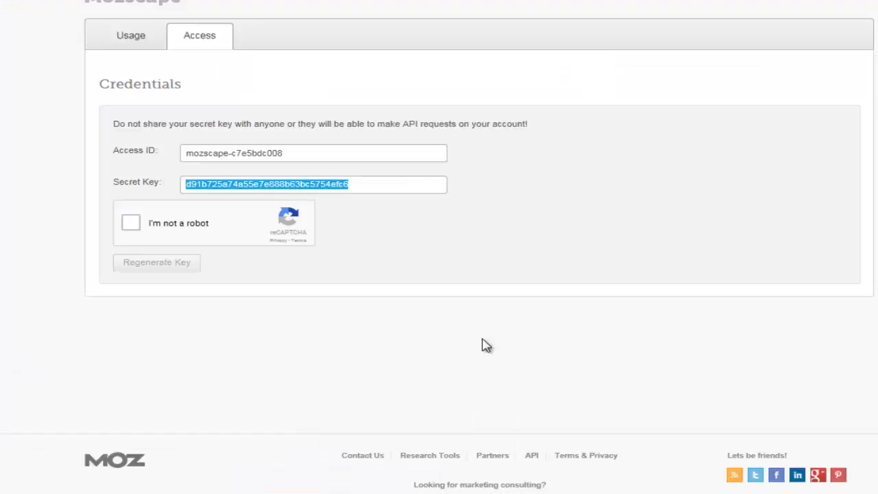
pyautogui.click(136, 225)
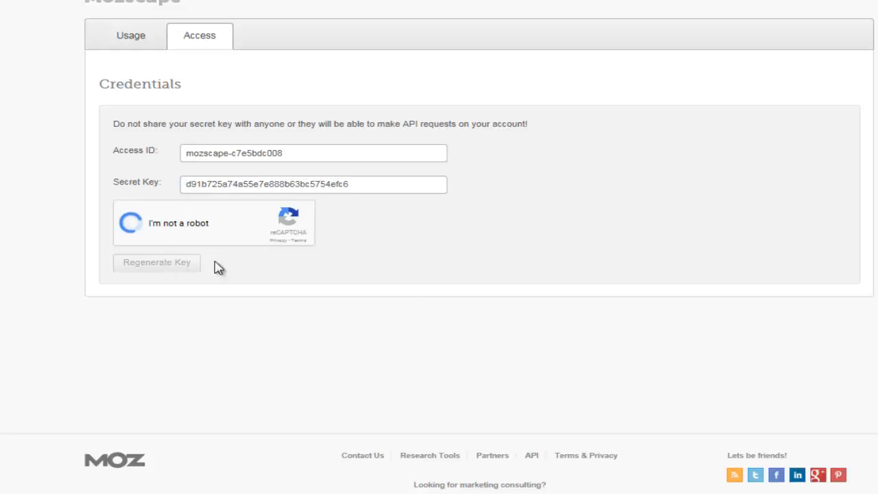
pyautogui.click(148, 32)
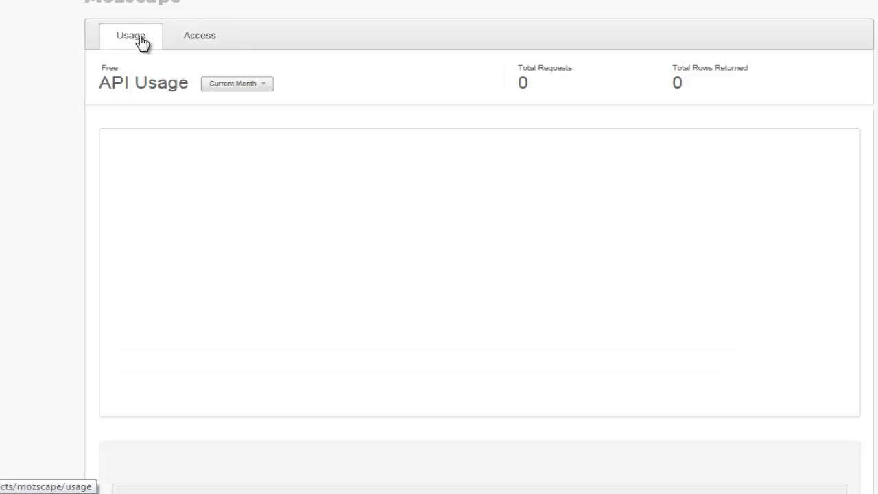
pyautogui.click(225, 42)
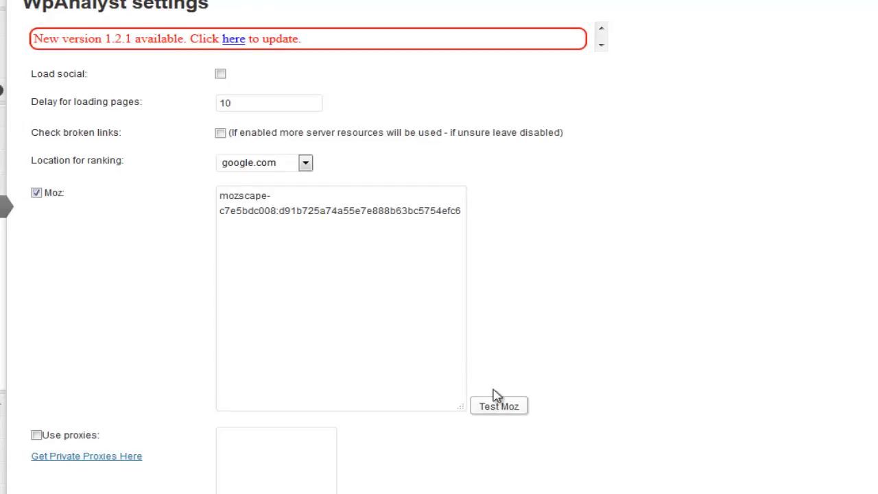
pyautogui.click(497, 402)
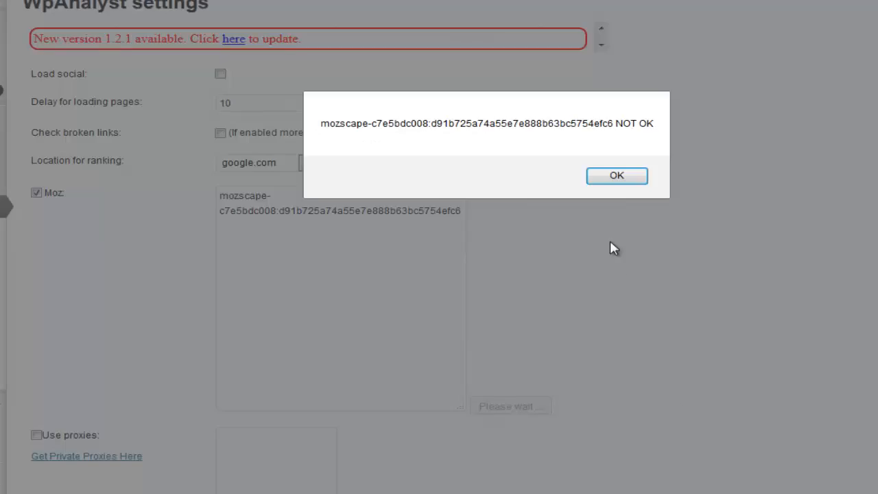
pyautogui.click(615, 177)
# - Regenerate the Mozscape secret key and return to the Access ID credentials
pyautogui.click(328, 443)
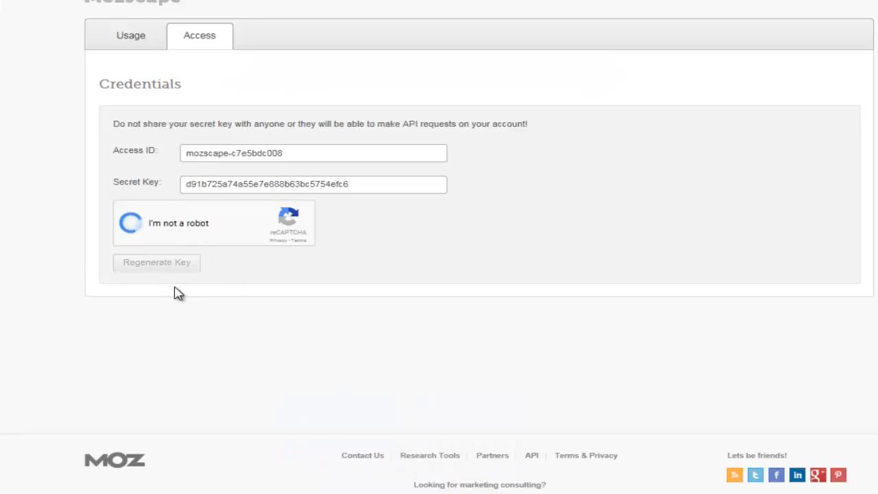
pyautogui.click(157, 264)
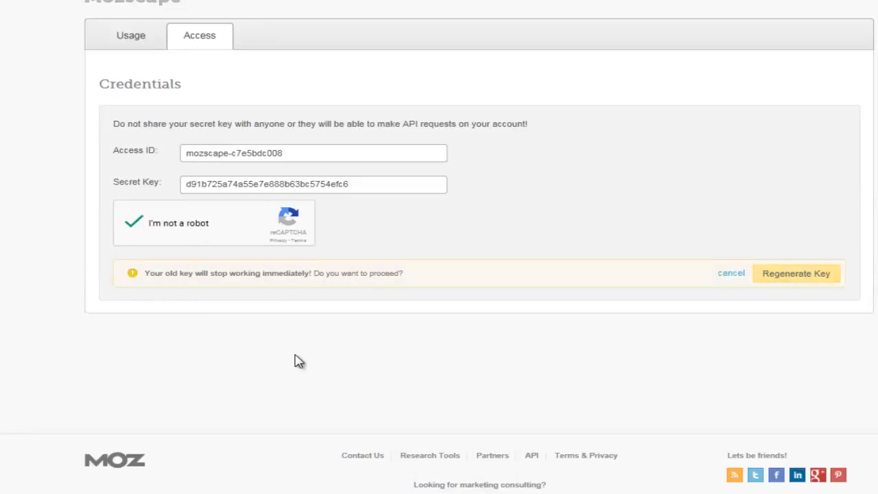
pyautogui.click(796, 273)
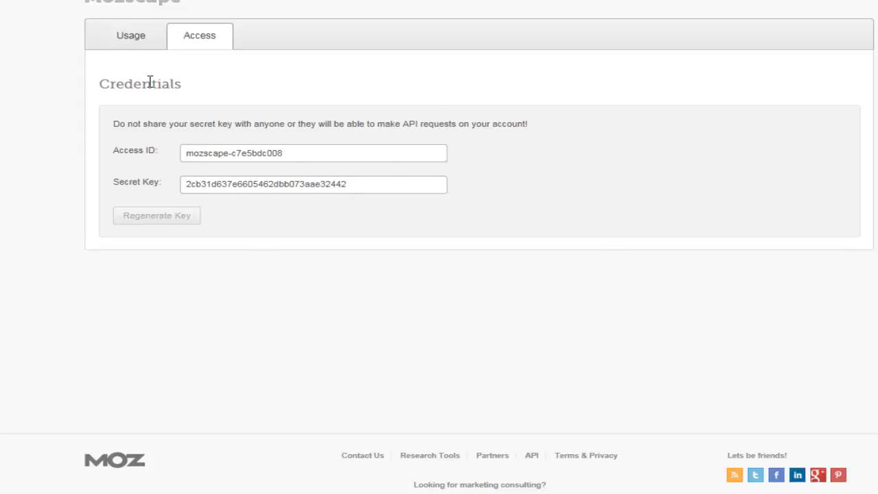
pyautogui.click(135, 46)
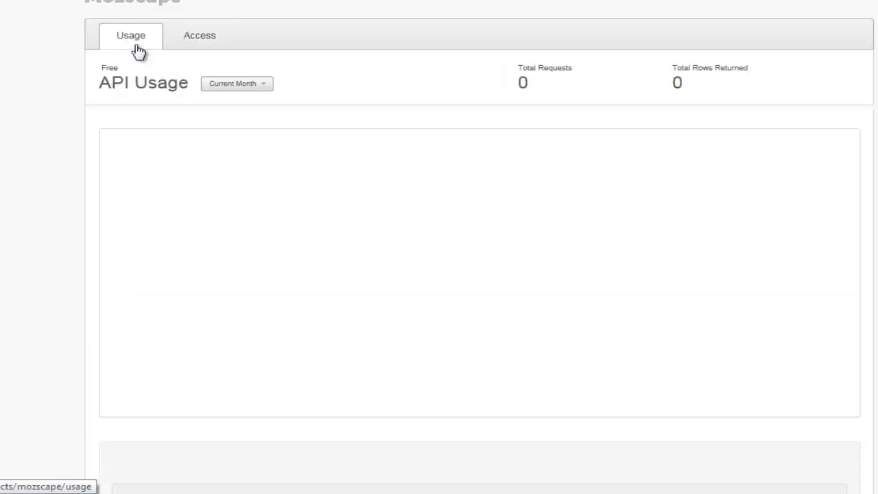
pyautogui.click(195, 43)
pyautogui.click(253, 153)
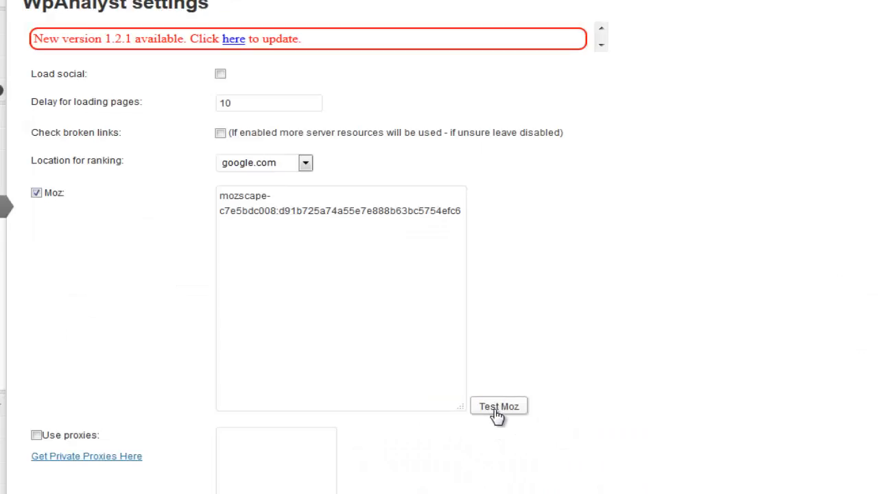
# - Rerun Test Moz, which now returns OK, and dismiss the result
pyautogui.click(499, 406)
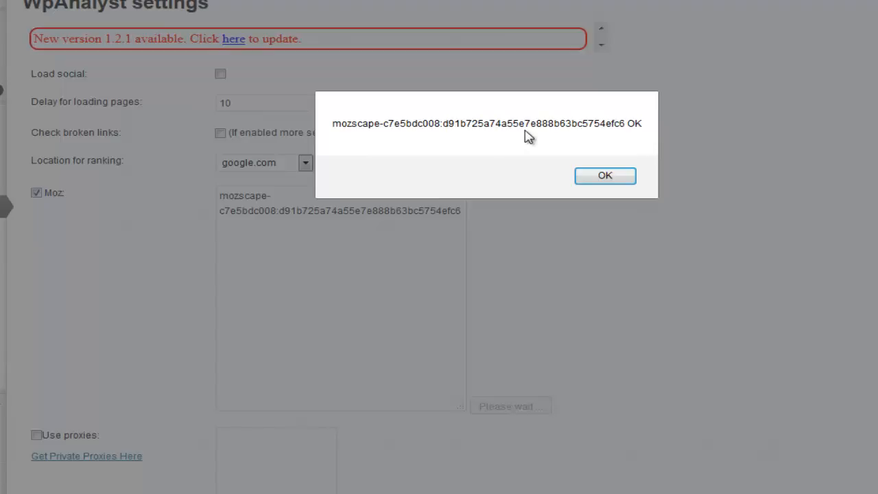
pyautogui.doubleClick(638, 125)
pyautogui.click(595, 179)
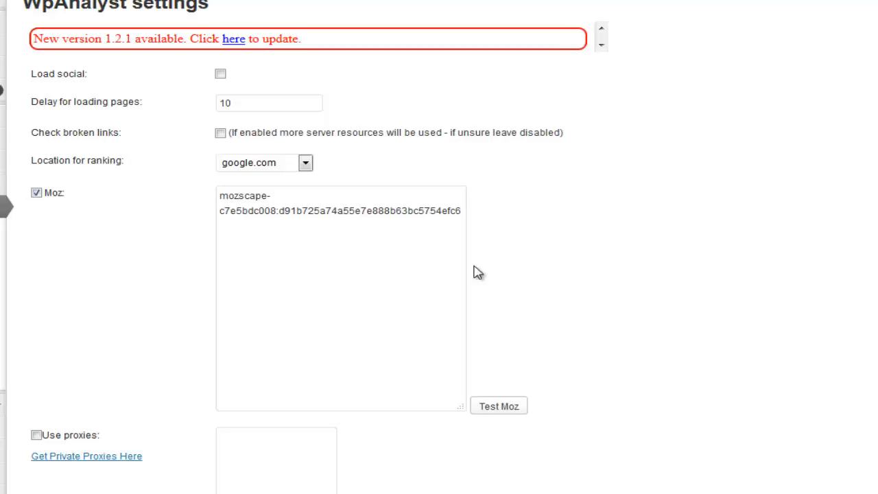
# - Replace the Death By Captcha username and password and tick the Death By Captcha checkbox
pyautogui.scroll(-4, 569, 277)
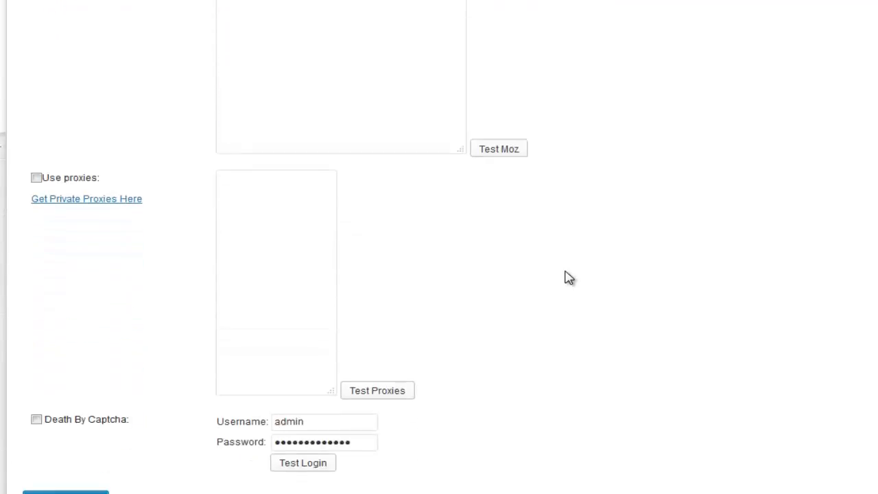
pyautogui.scroll(1, 569, 277)
pyautogui.scroll(-3, 568, 277)
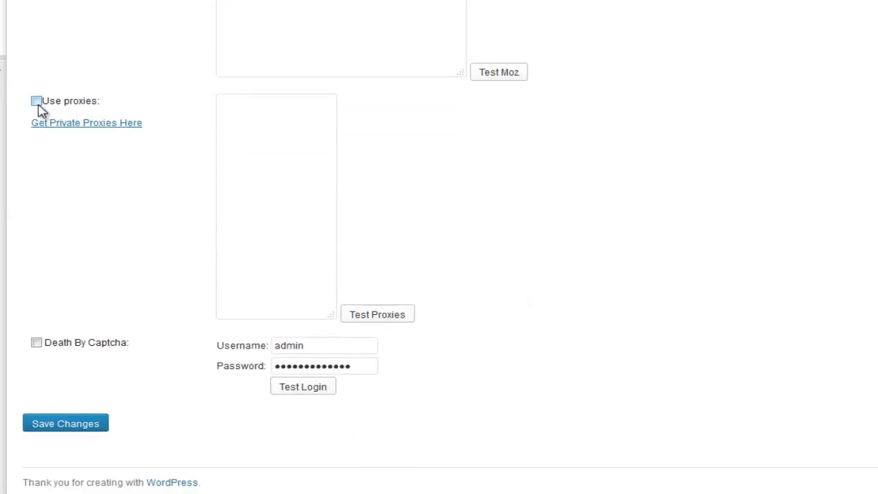
pyautogui.click(225, 113)
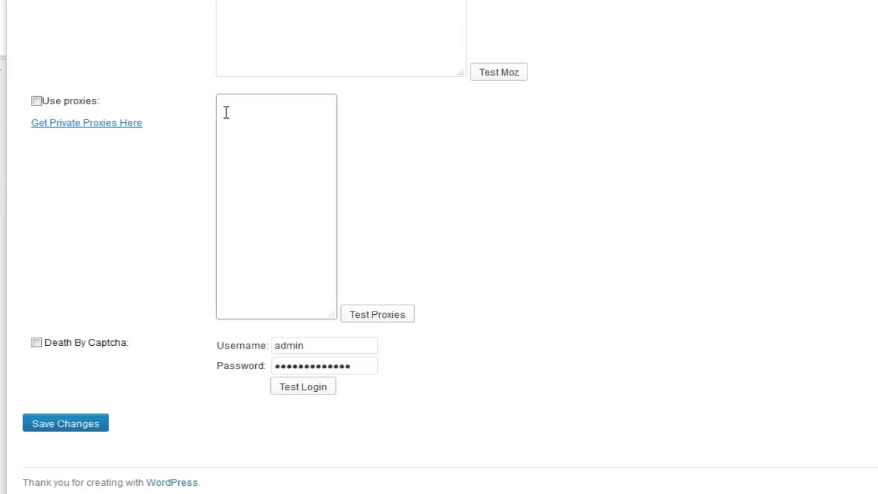
pyautogui.click(225, 112)
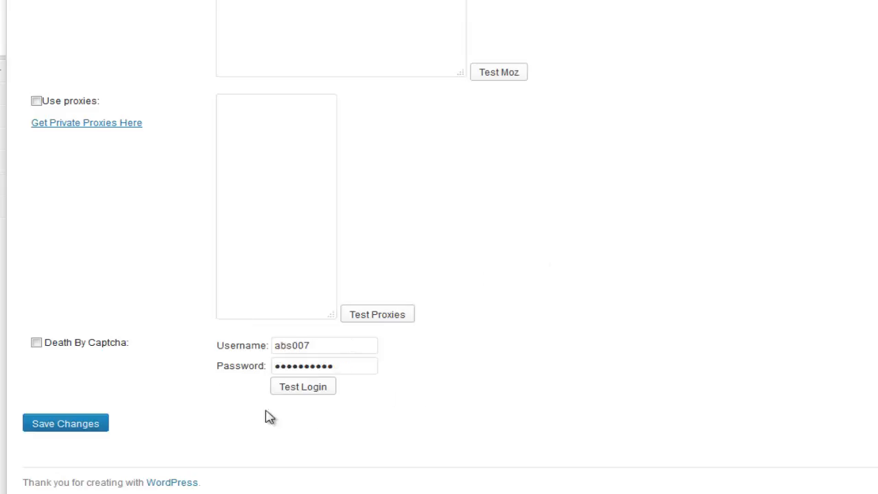
pyautogui.click(36, 343)
# - Tick Use proxies, paste 188.208.1.58:8800 into the proxy list, and confirm Test Proxies returns OK
pyautogui.scroll(2, 88, 368)
pyautogui.click(37, 186)
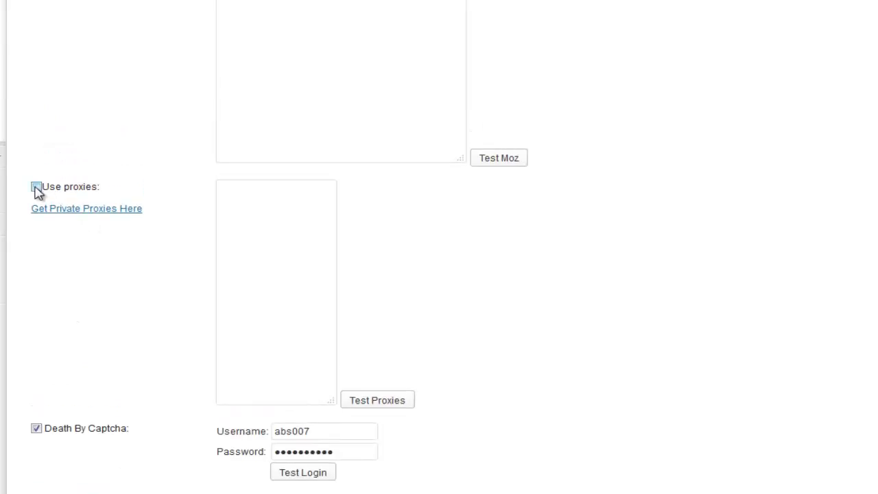
pyautogui.click(267, 209)
pyautogui.write('188.208.1.58:8800')
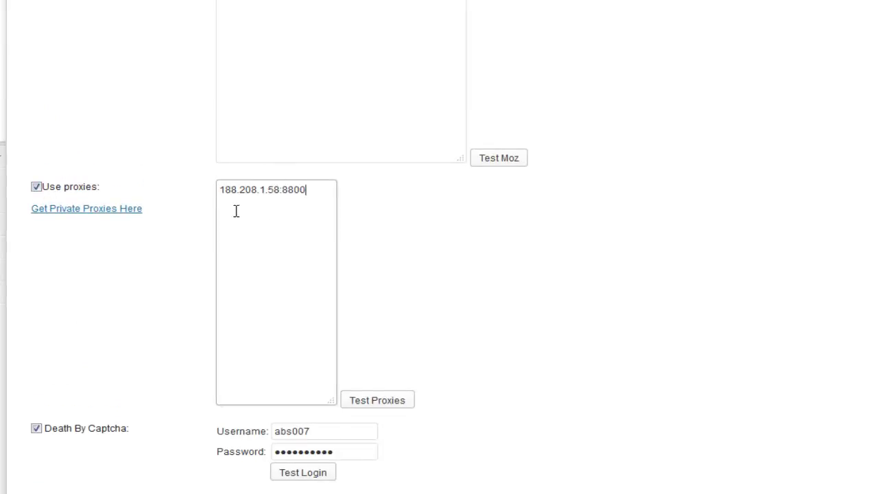
pyautogui.click(377, 407)
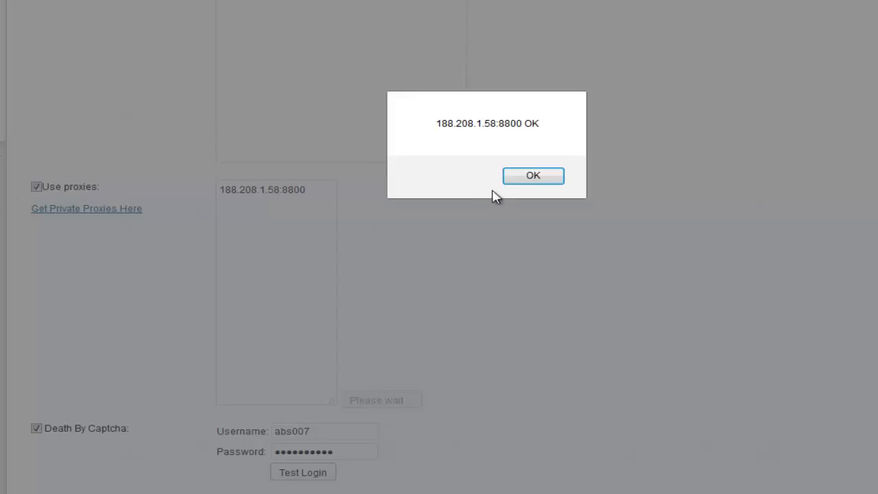
pyautogui.click(521, 179)
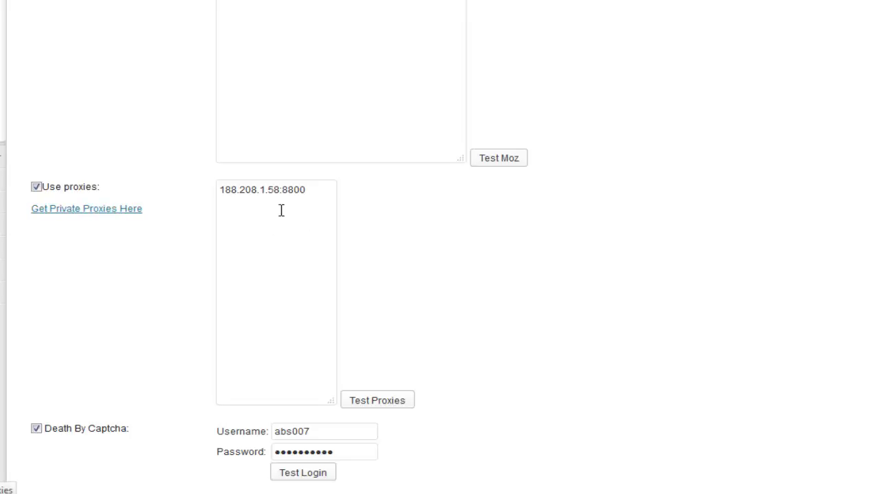
pyautogui.moveTo(220, 192); pyautogui.dragTo(465, 240)
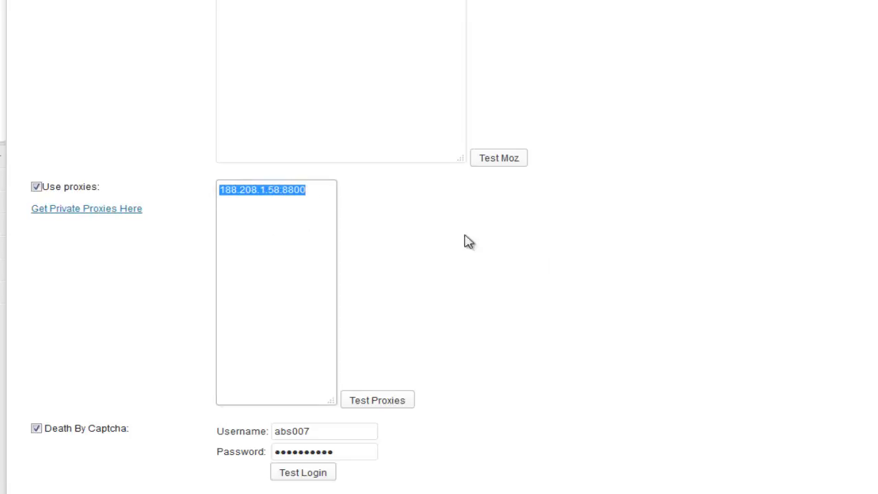
pyautogui.click(568, 273)
pyautogui.scroll(3, 569, 256)
pyautogui.scroll(-3, 568, 257)
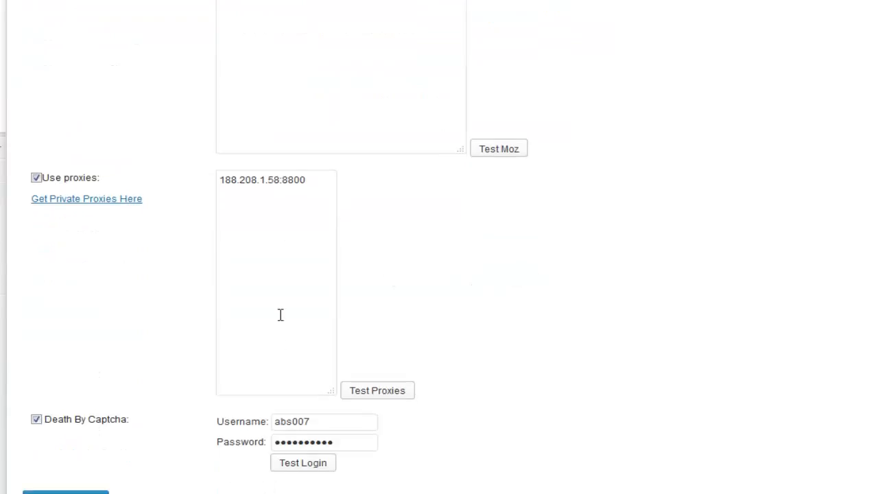
pyautogui.scroll(1, 177, 368)
pyautogui.scroll(5, 177, 368)
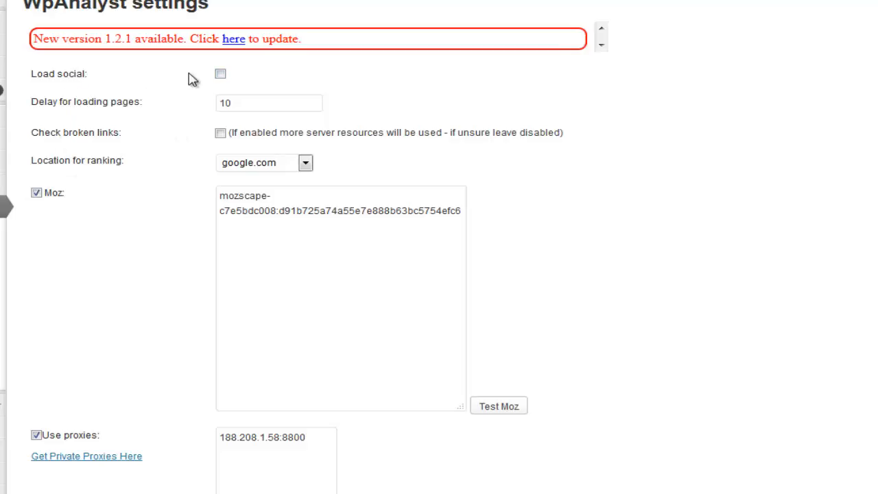
pyautogui.click(220, 74)
pyautogui.click(220, 75)
pyautogui.click(221, 133)
pyautogui.click(221, 133)
pyautogui.click(238, 107)
pyautogui.scroll(-5, 573, 250)
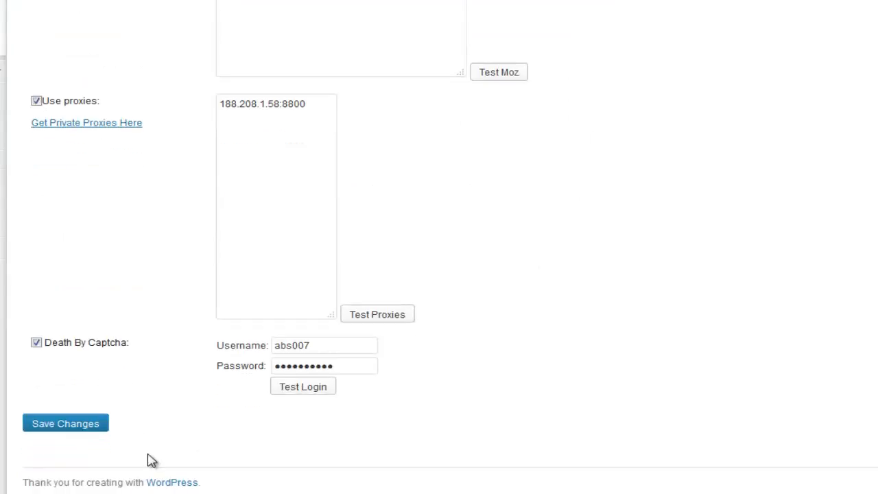
# - Save the WpAnalyst settings and go to the WpAnalyst licence form
pyautogui.click(77, 426)
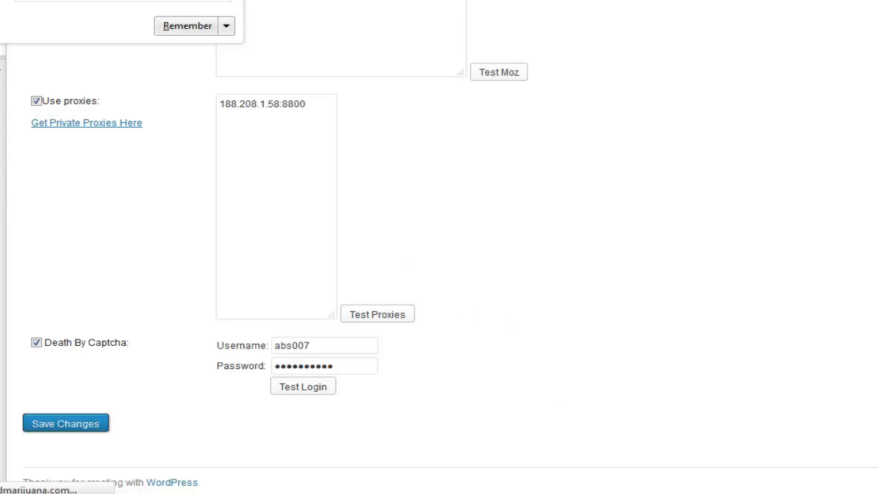
pyautogui.scroll(5, 249, 215)
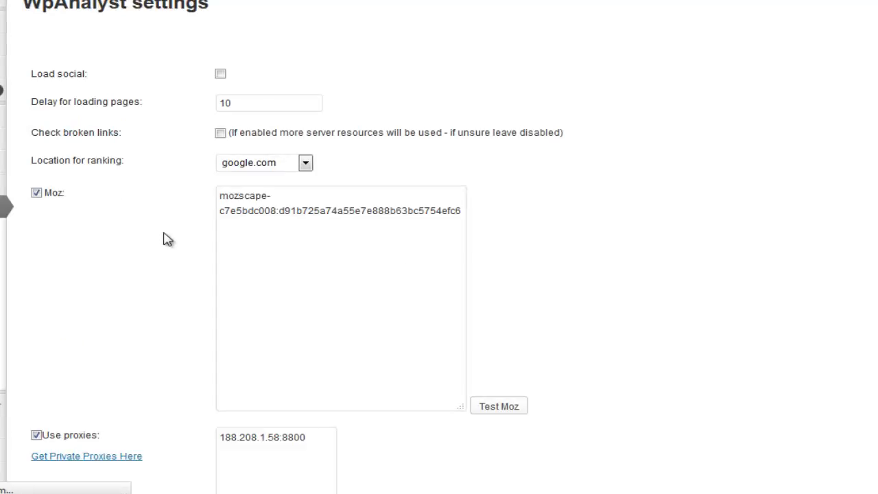
pyautogui.scroll(-5, 710, 256)
pyautogui.scroll(4, 710, 255)
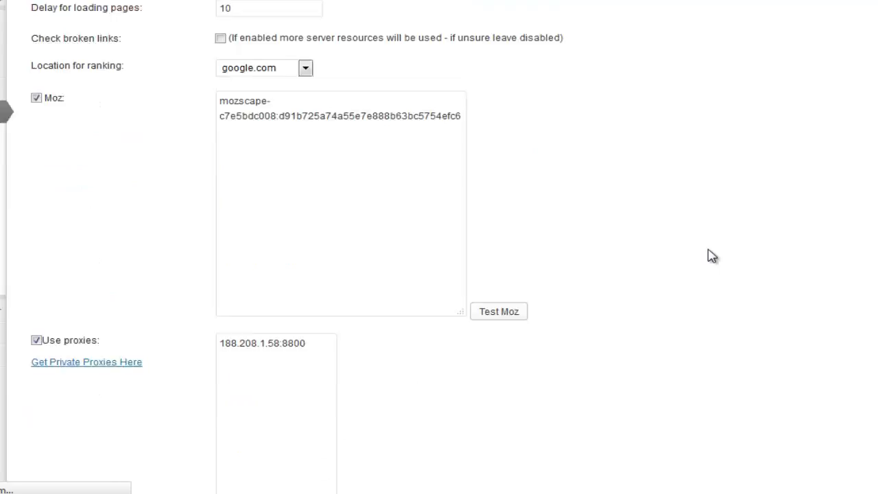
pyautogui.scroll(1, 710, 255)
pyautogui.scroll(-5, 172, 257)
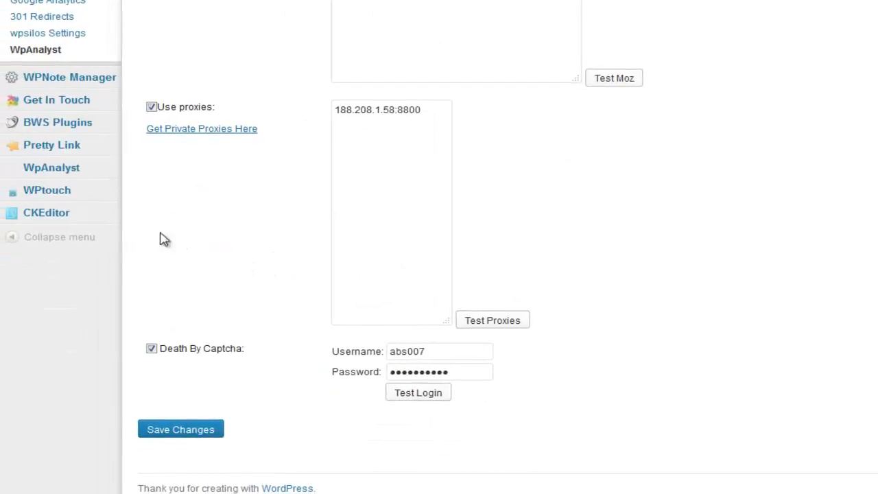
pyautogui.moveTo(24, 171)
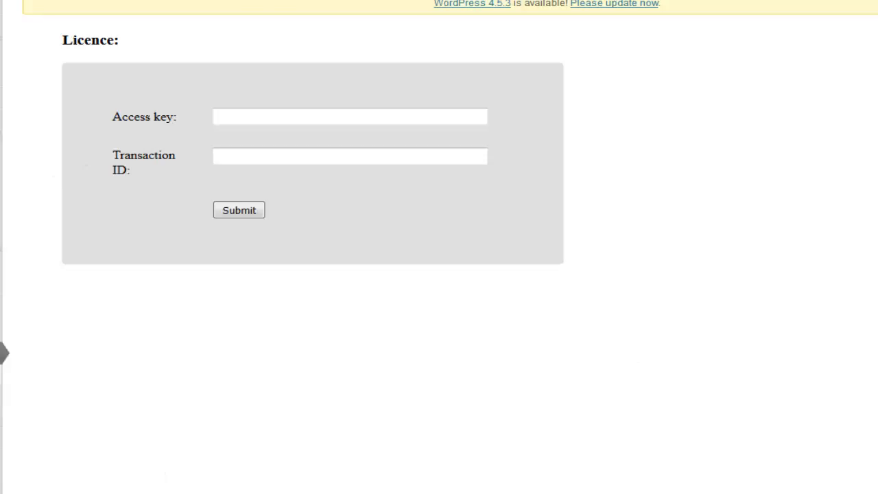
# - Fill the licence Access key and Transaction ID fields until the Enterprise licence is authorised
pyautogui.click(269, 118)
pyautogui.click(284, 119)
pyautogui.click(281, 157)
pyautogui.click(283, 118)
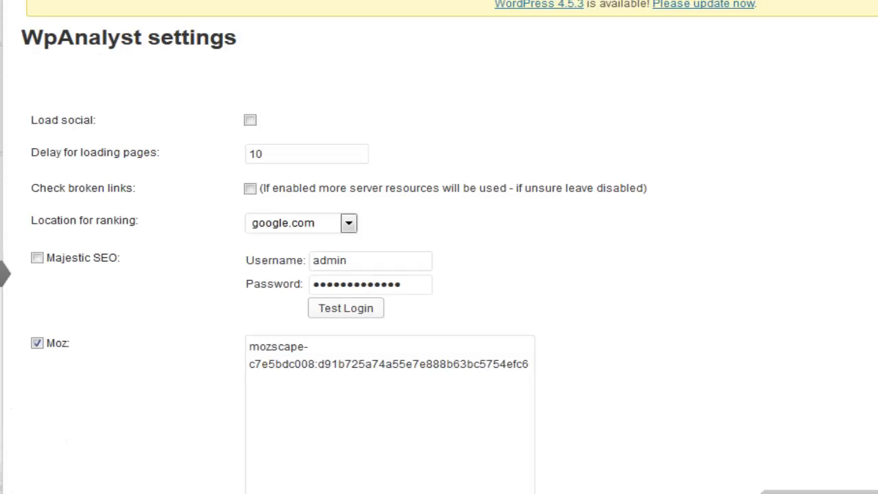
# - Open the WpAnalyst table listing posts with Moz rank, DA, PA and social columns
pyautogui.scroll(-5, 439, 247)
pyautogui.moveTo(2, 212)
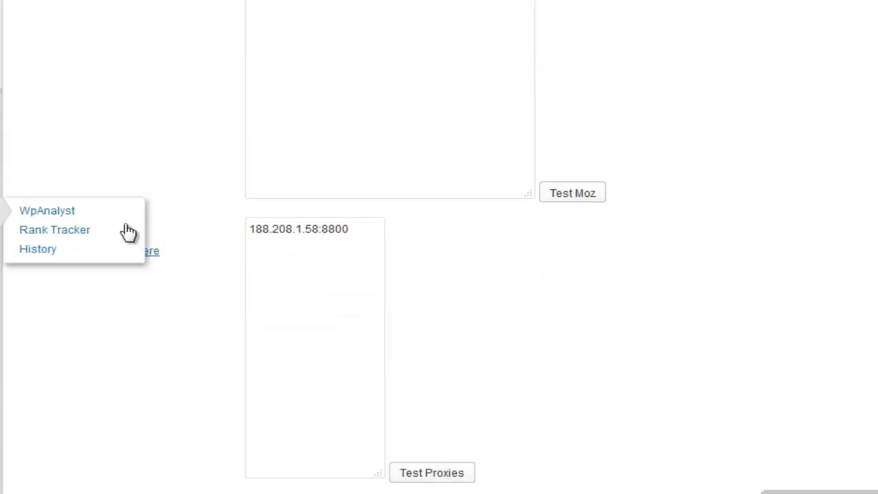
pyautogui.click(46, 205)
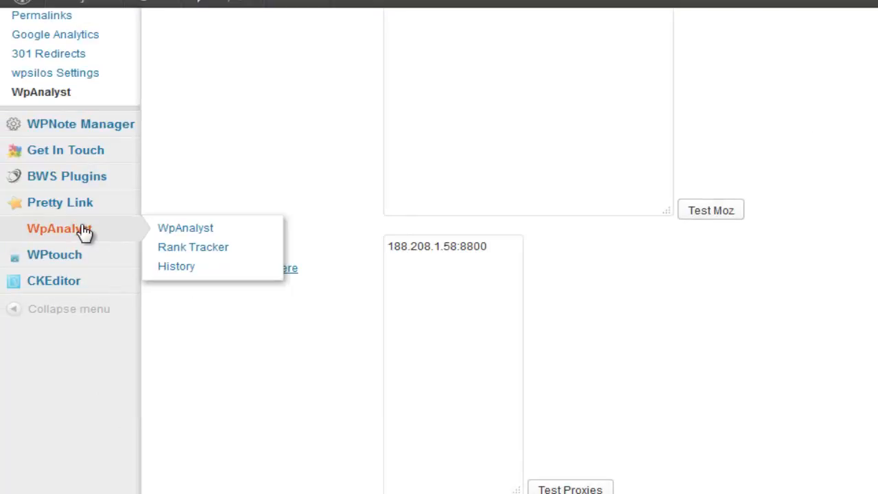
pyautogui.scroll(5, 562, 432)
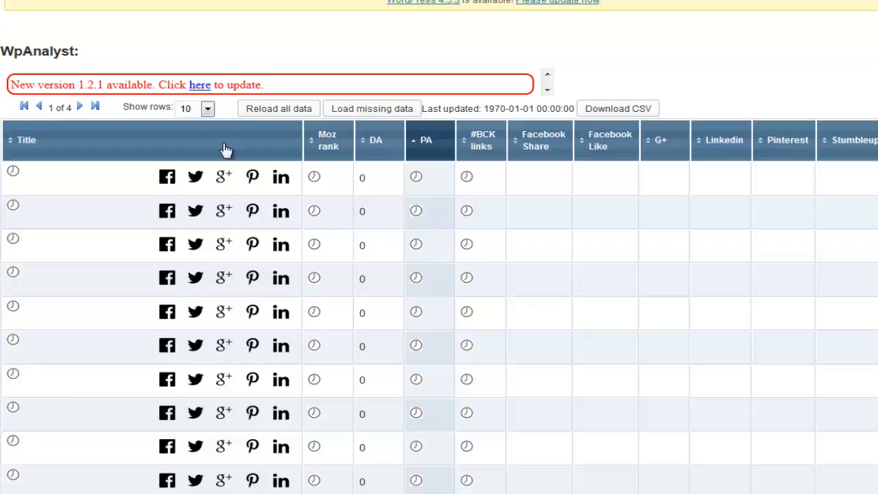
# - Keep 10 rows per page while the table loads the first four posts' metrics
pyautogui.click(190, 110)
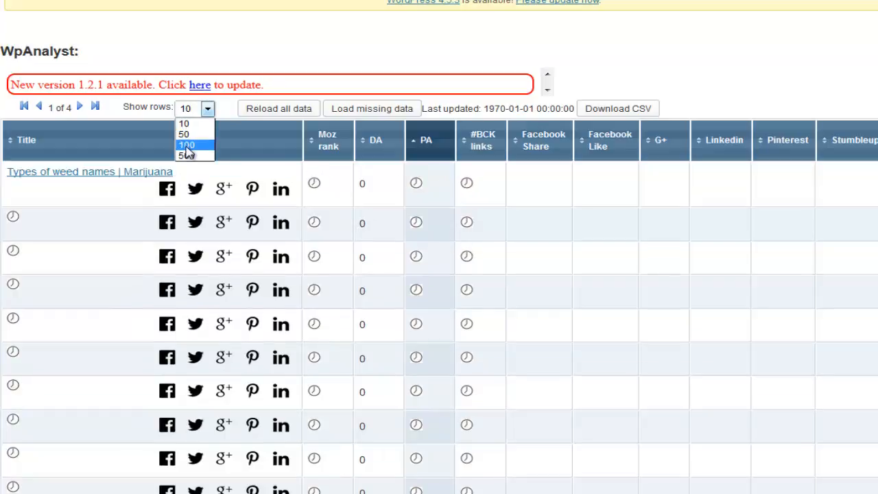
pyautogui.click(235, 39)
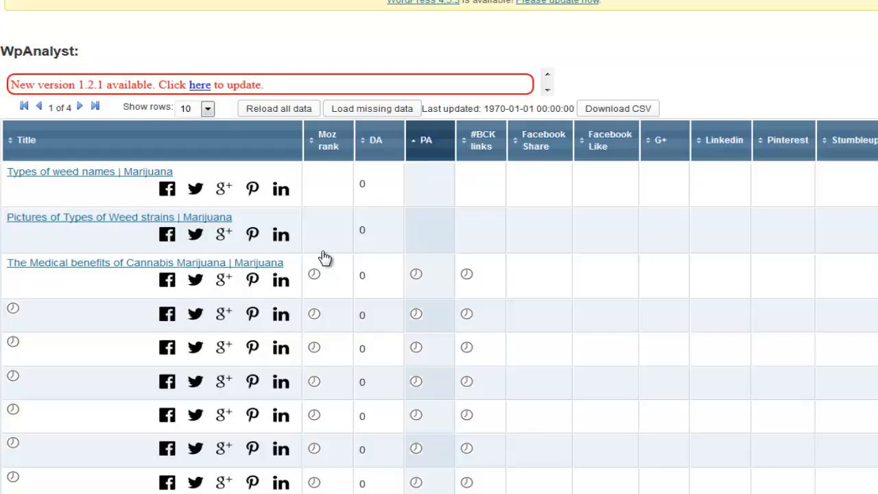
pyautogui.scroll(-3, 325, 258)
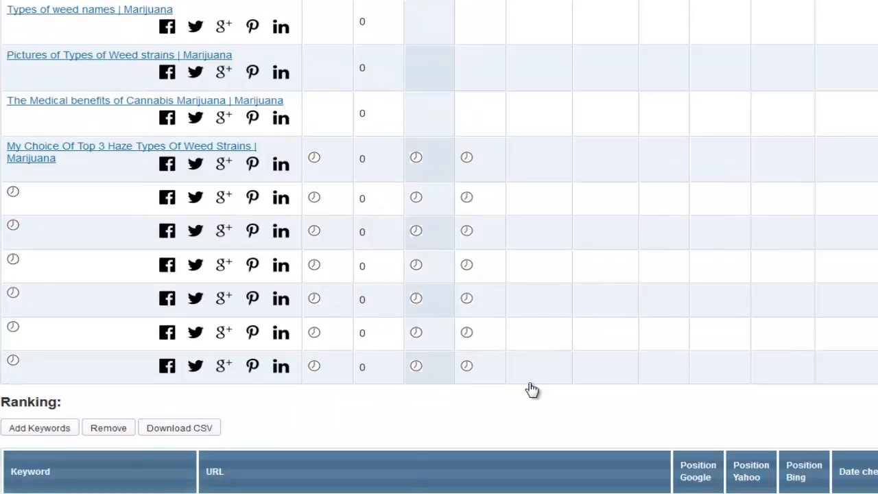
pyautogui.scroll(1, 532, 390)
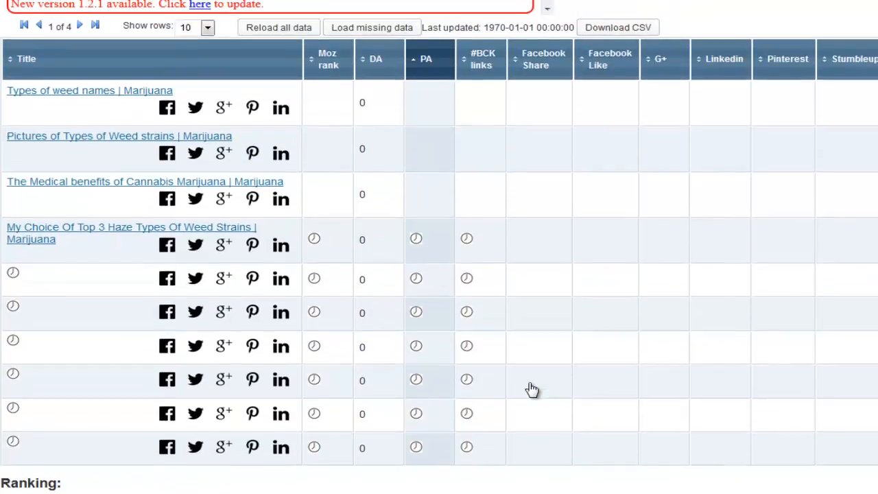